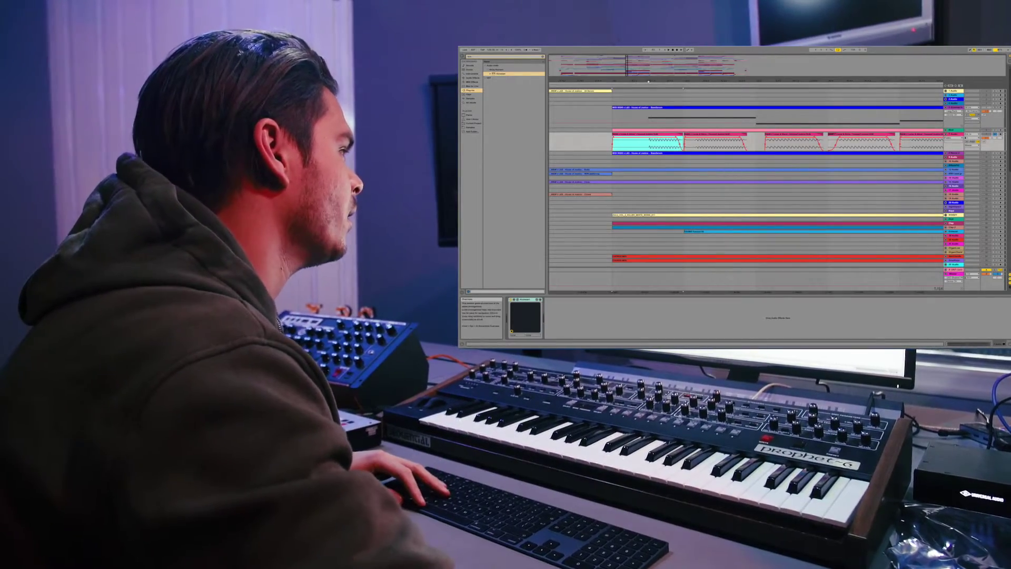
scroll(623, 143, "up", 2)
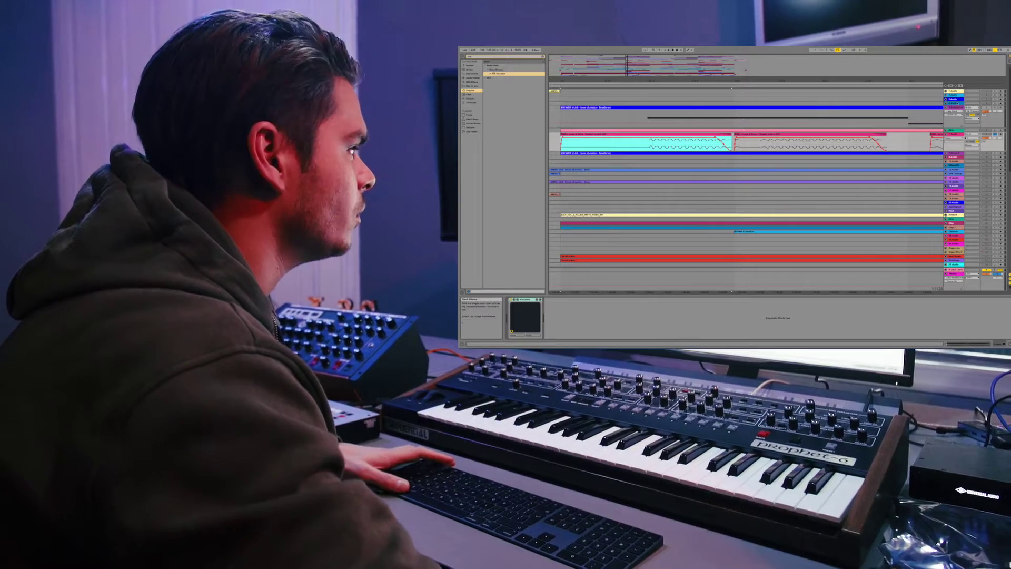